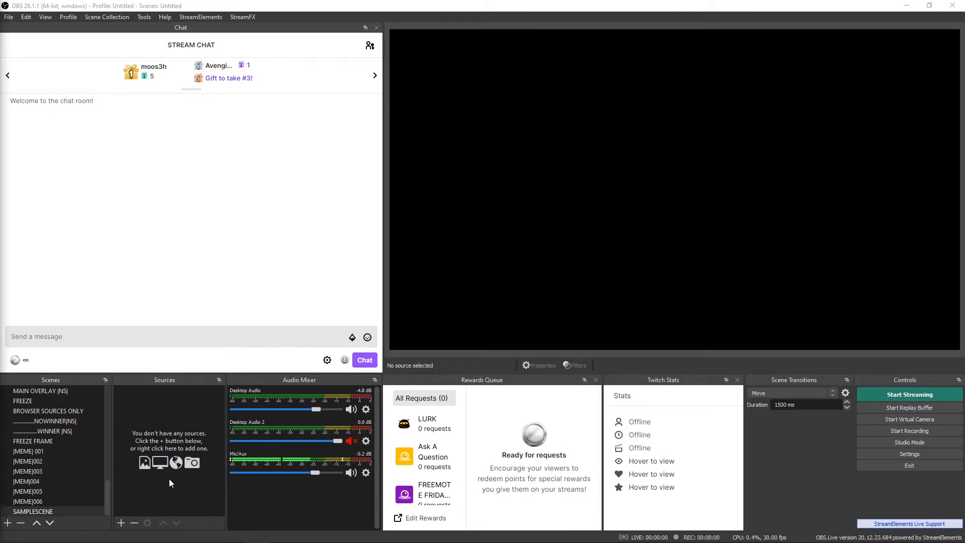
Step: Examine the GAME scene's sources, including the scenes inside its NESTED SCENES group
scroll(70, 479, up, 7)
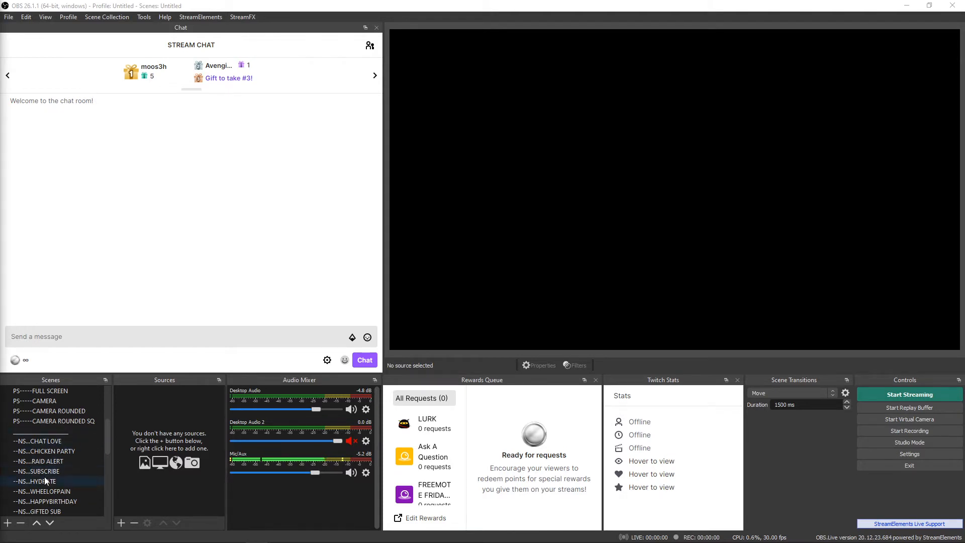
scroll(68, 481, down, 5)
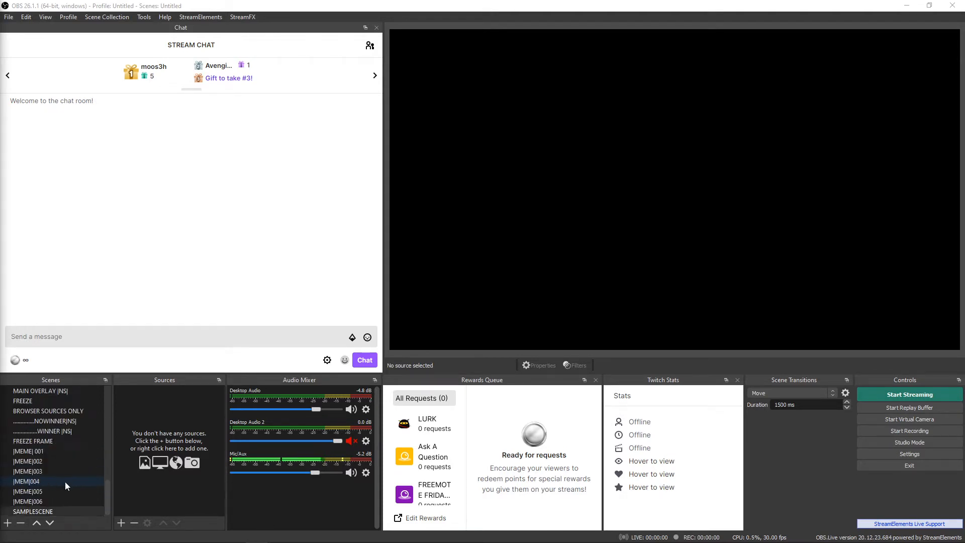
click(54, 512)
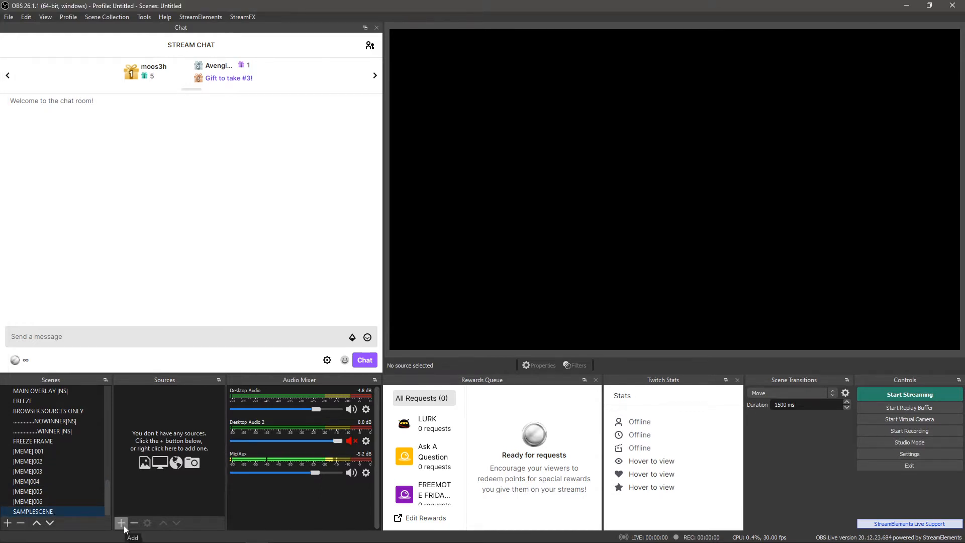
scroll(90, 472, up, 10)
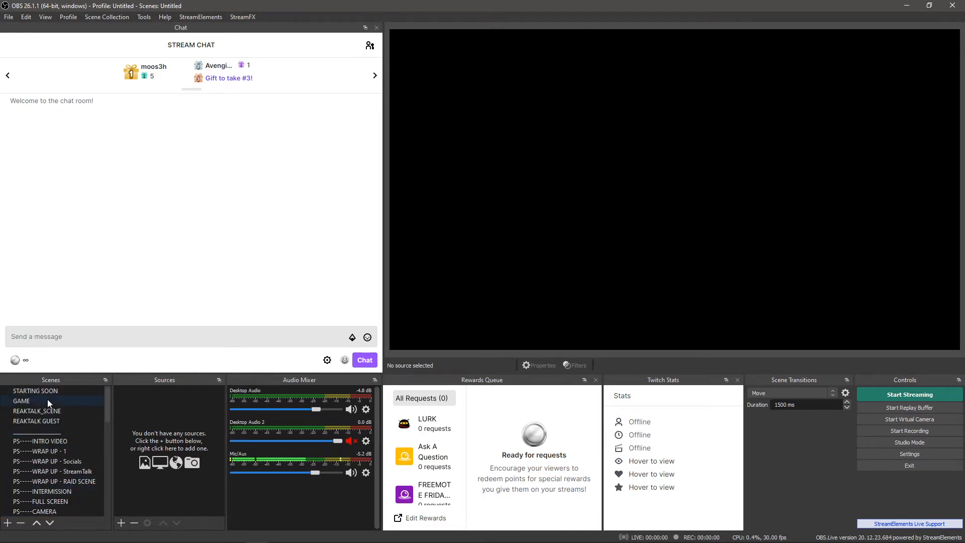
click(49, 403)
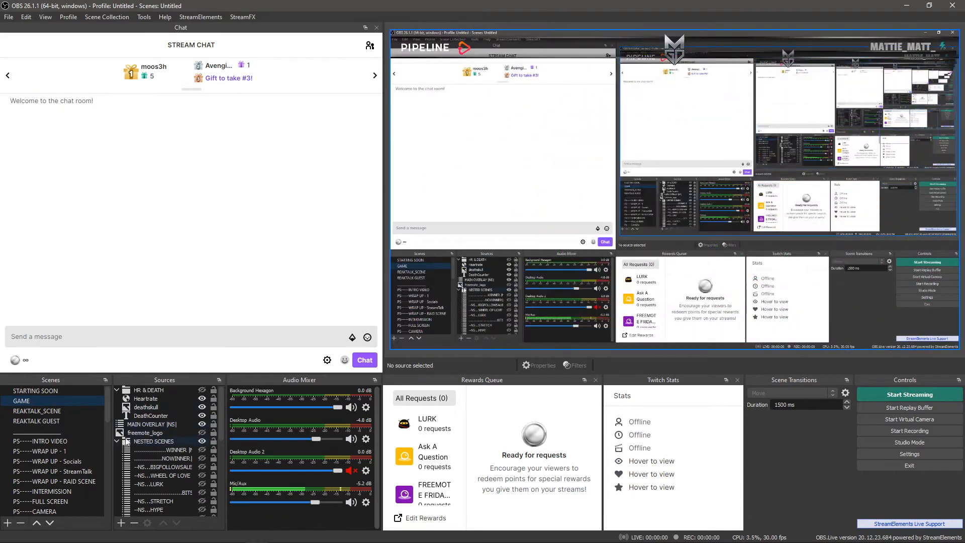
click(117, 441)
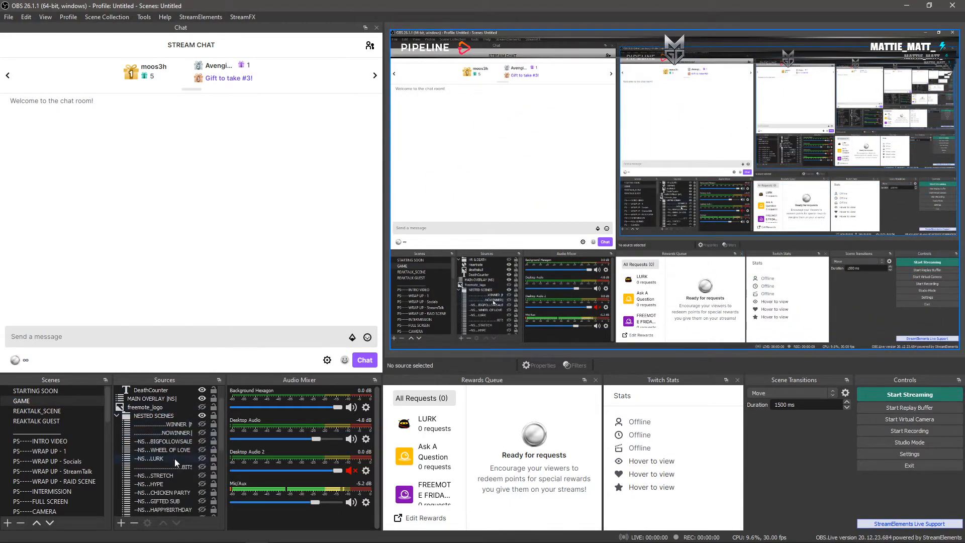
click(117, 442)
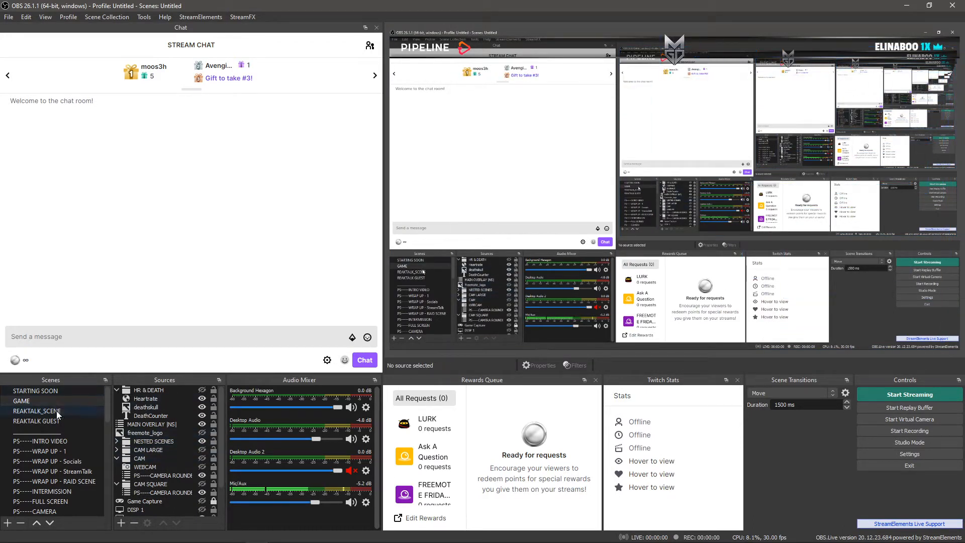
Step: Add the existing Hydration media source to SAMPLESCENE
scroll(54, 404, down, 5)
click(48, 512)
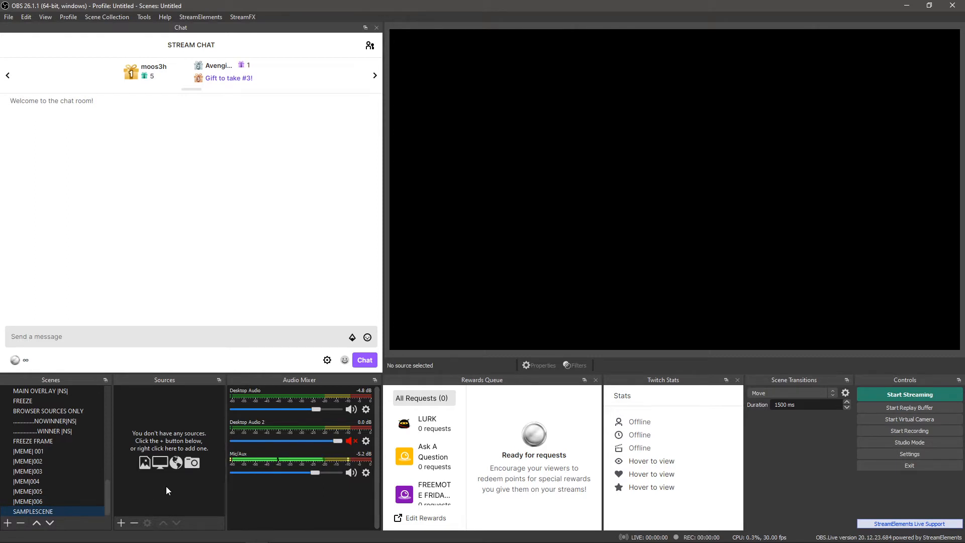
click(121, 524)
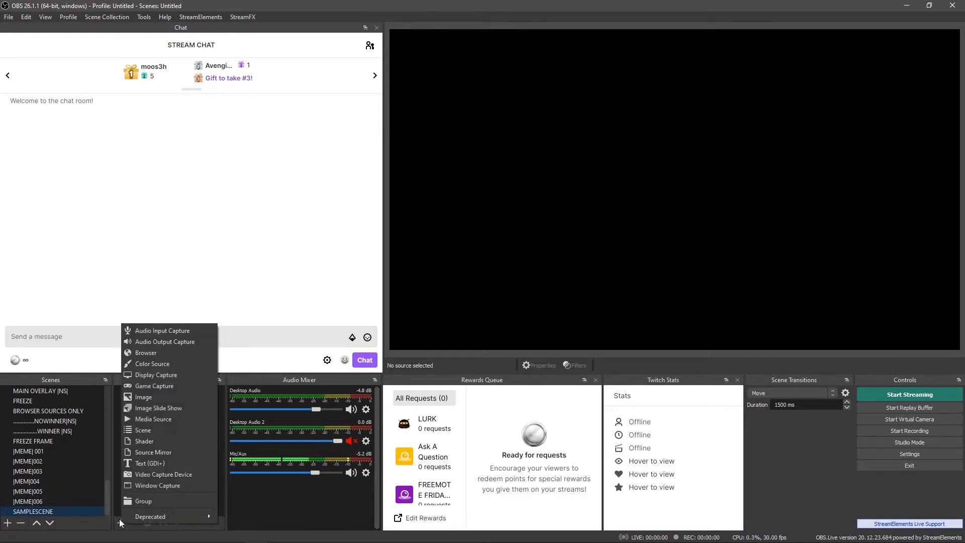
click(168, 421)
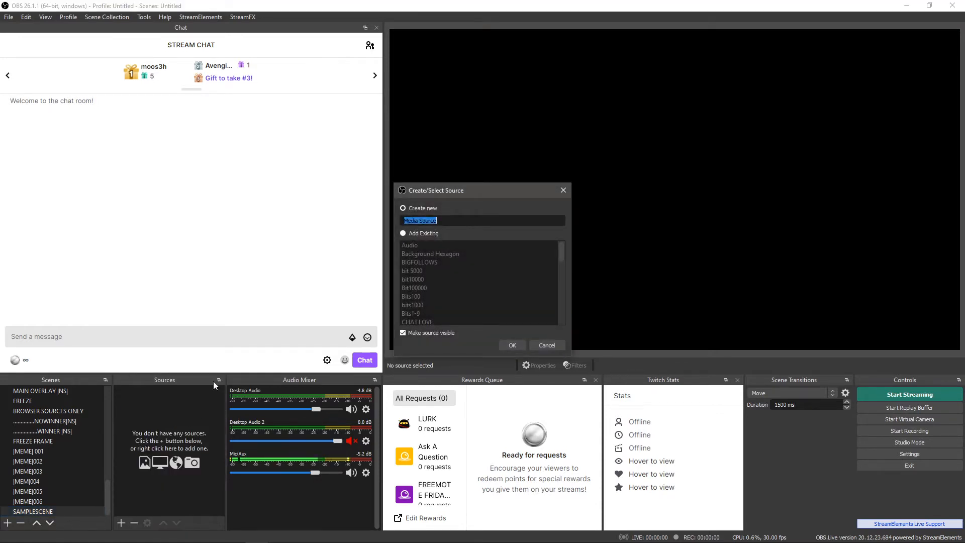
click(406, 231)
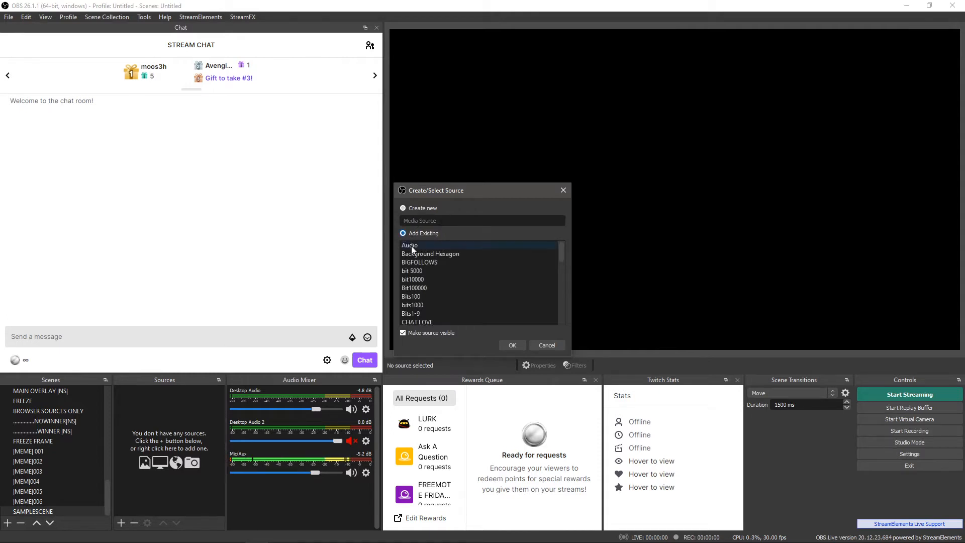
scroll(441, 273, down, 3)
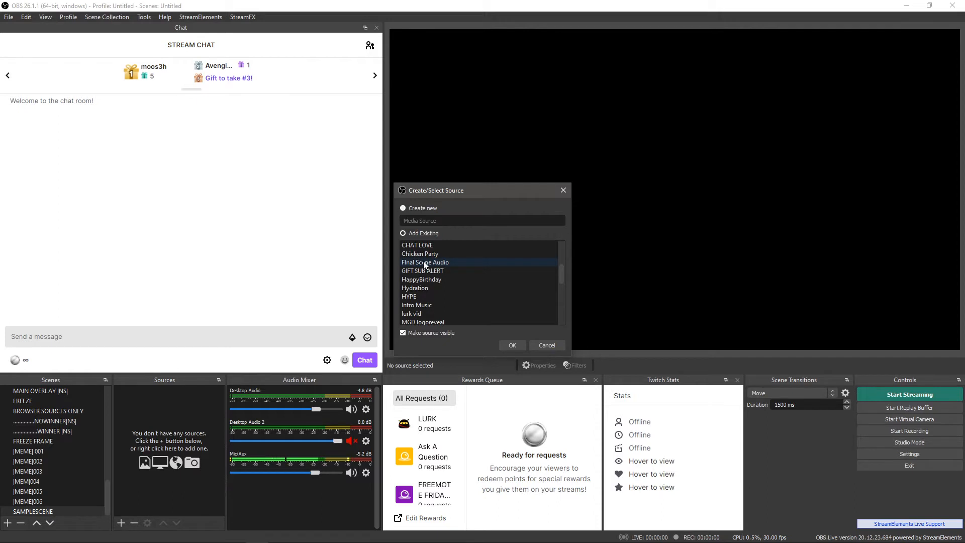
click(443, 290)
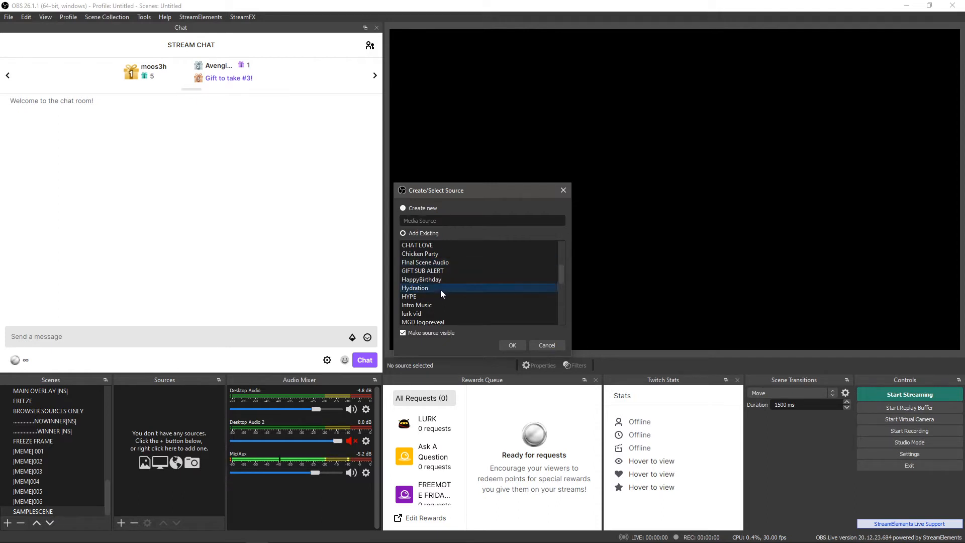
click(512, 345)
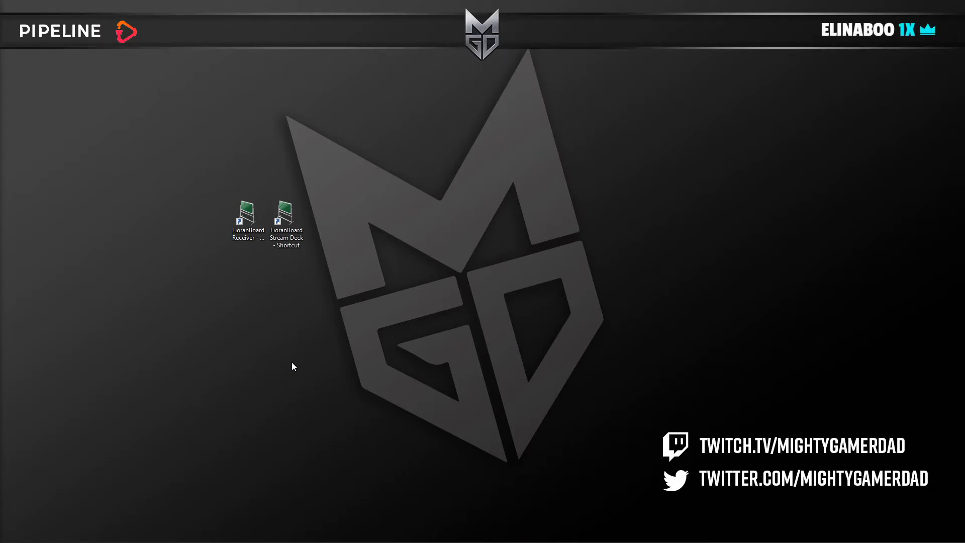
Step: Switch to LioranBoard Receiver from its desktop shortcut and connect it to OBS and Twitch
click(247, 211)
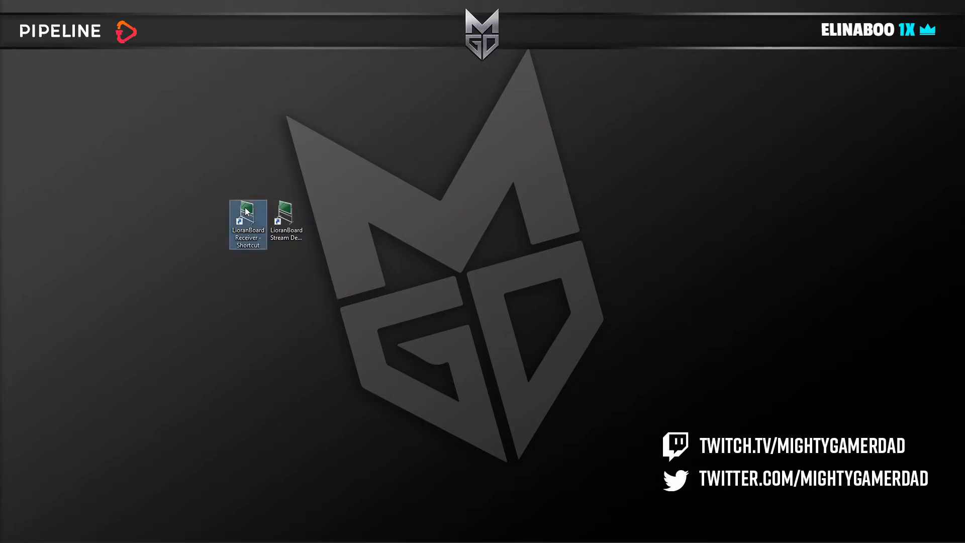
click(177, 208)
drag(1, 157, 571, 66)
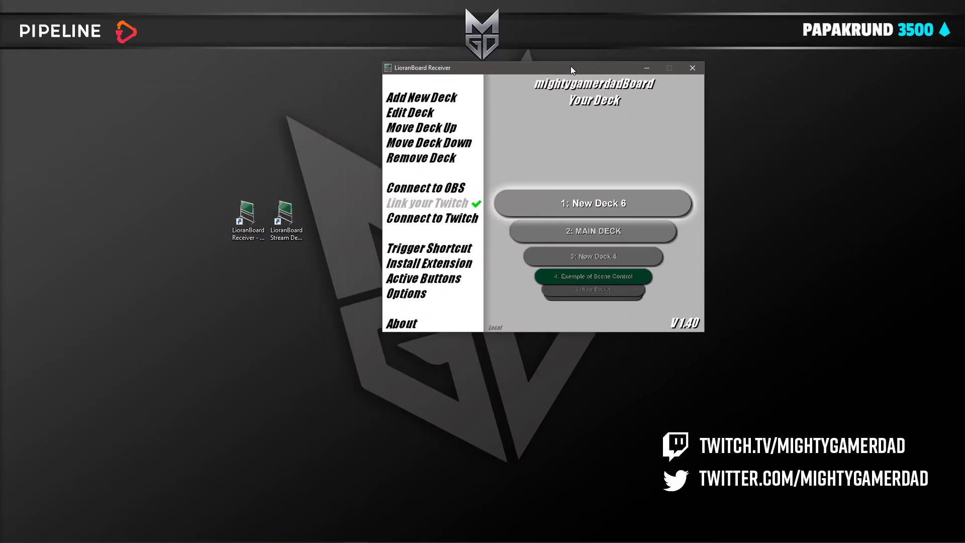
click(425, 189)
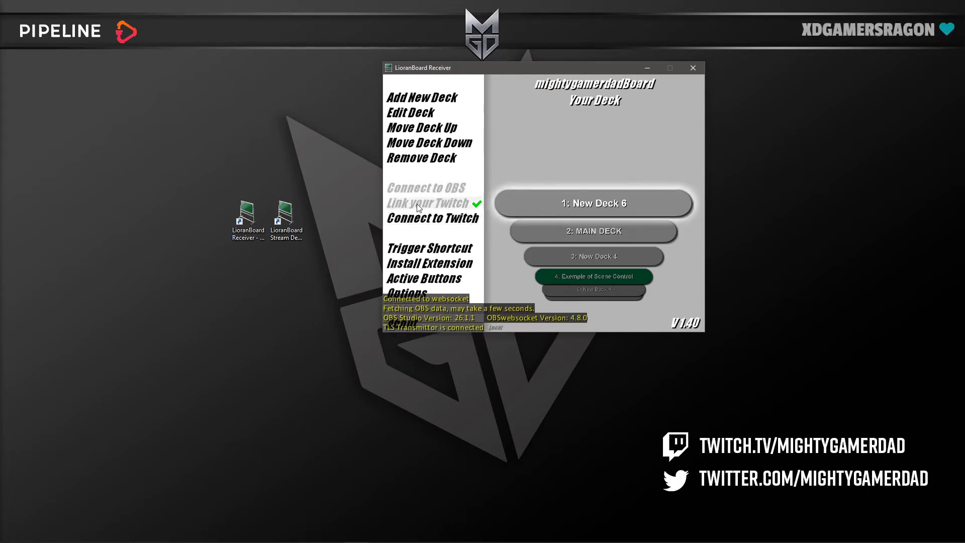
click(425, 220)
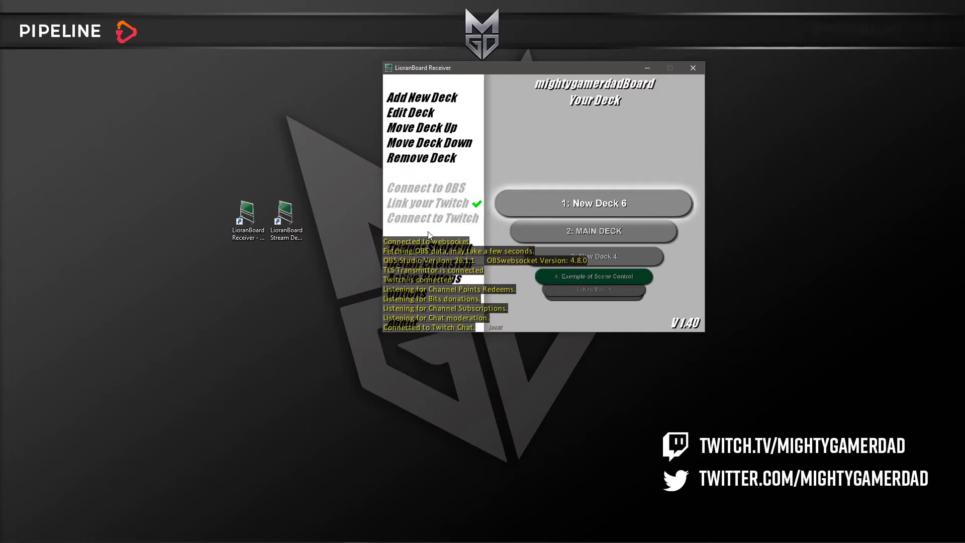
Step: Open New Deck 6 for editing and delete its existing Hydrate button
double_click(619, 197)
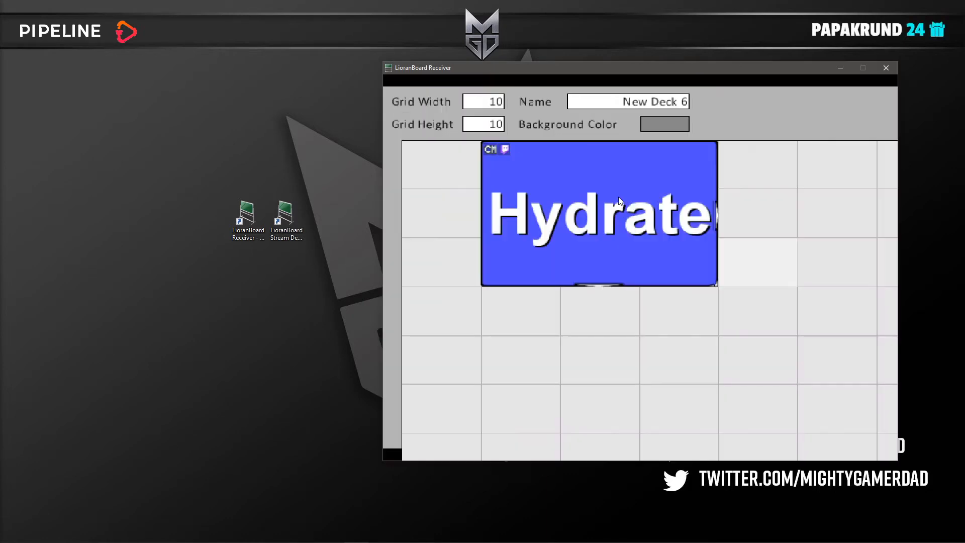
right_click(533, 146)
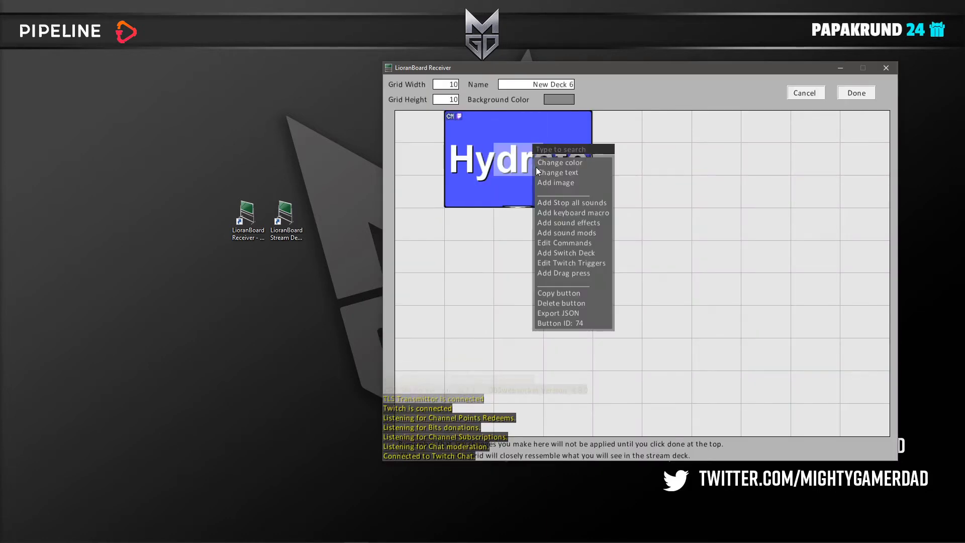
click(575, 305)
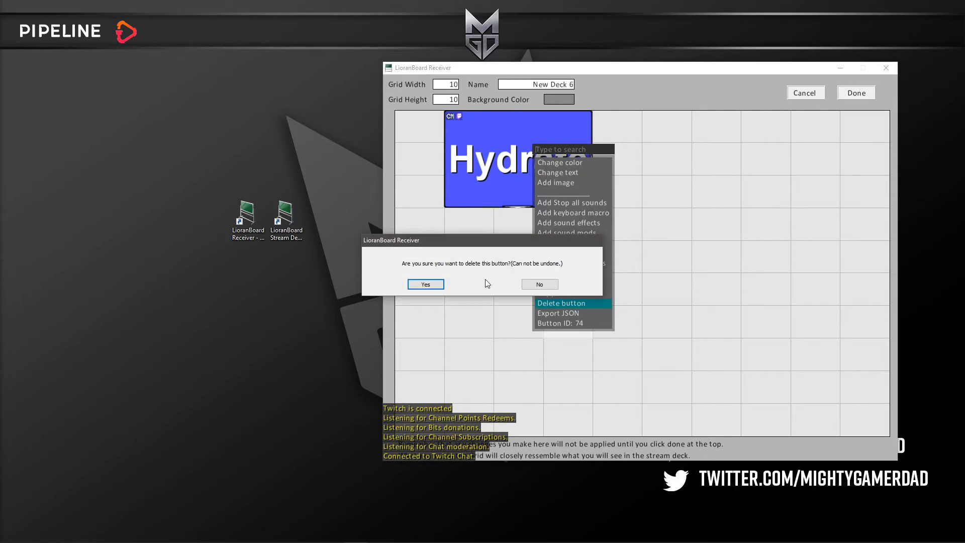
click(438, 284)
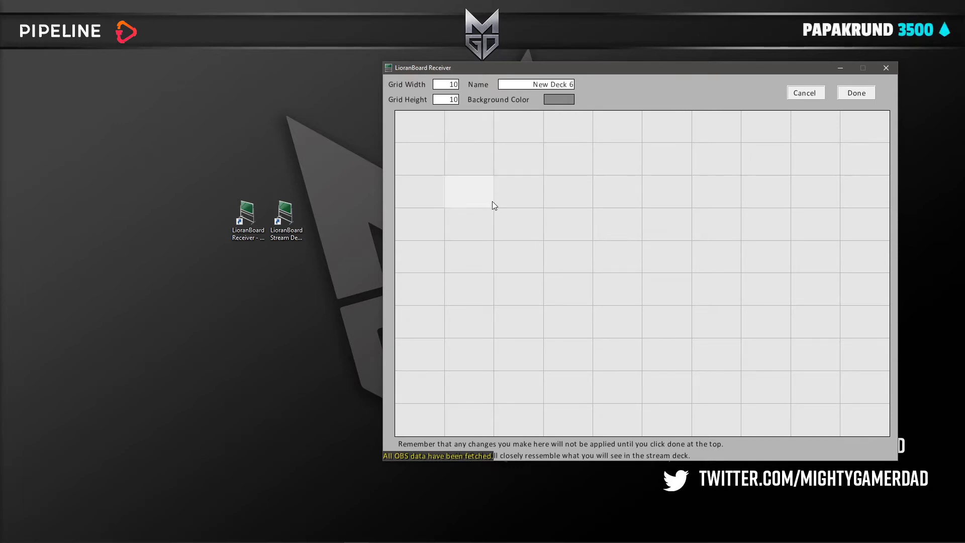
Step: Create a blank blue button named Hydrate in the first row, second column of the grid, and enlarge it to 4 by 4 cells
click(475, 132)
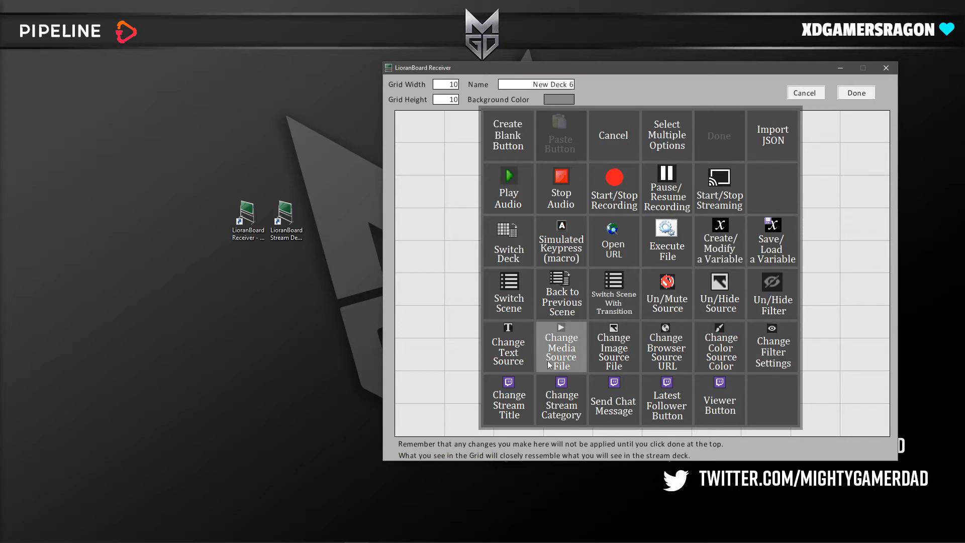
click(506, 142)
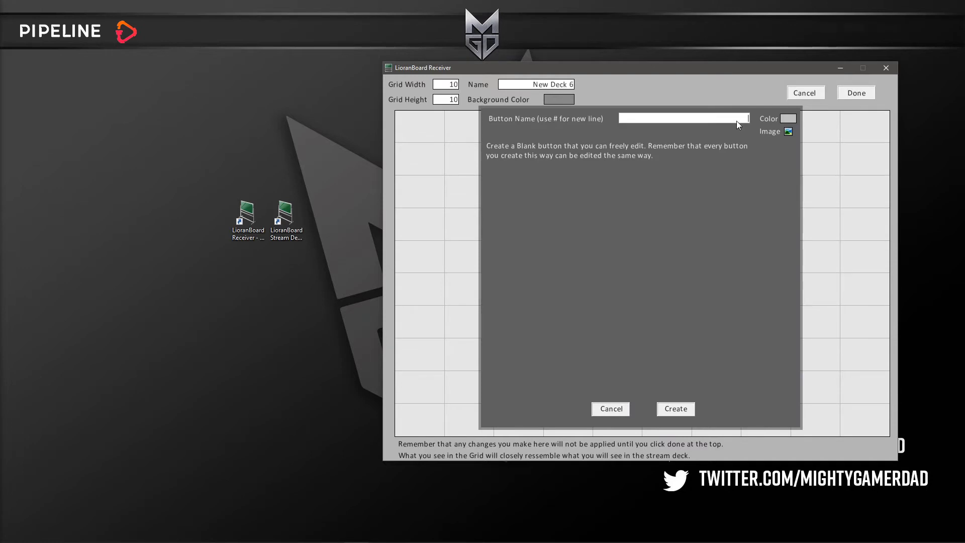
text(Hydrate)
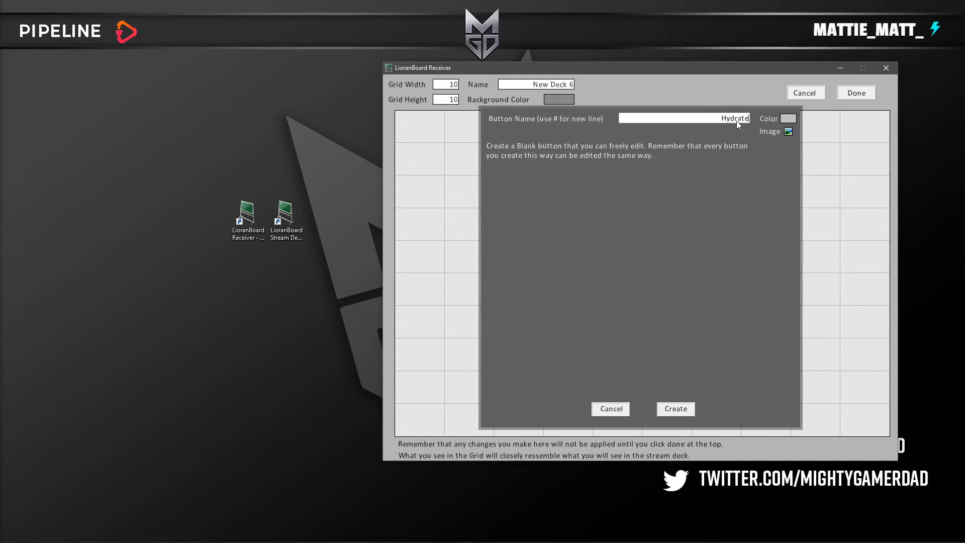
click(791, 122)
drag(556, 280, 589, 280)
drag(480, 318, 538, 320)
click(623, 209)
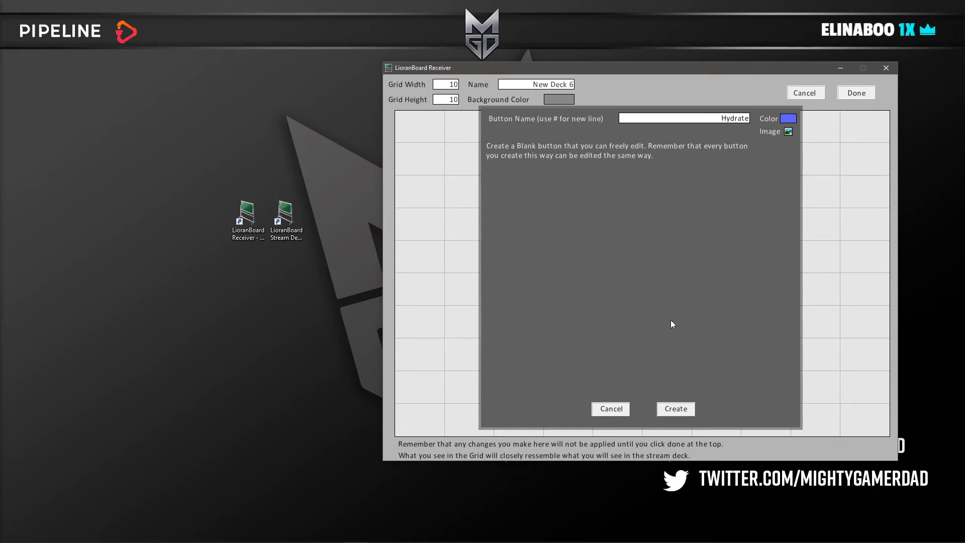
click(676, 409)
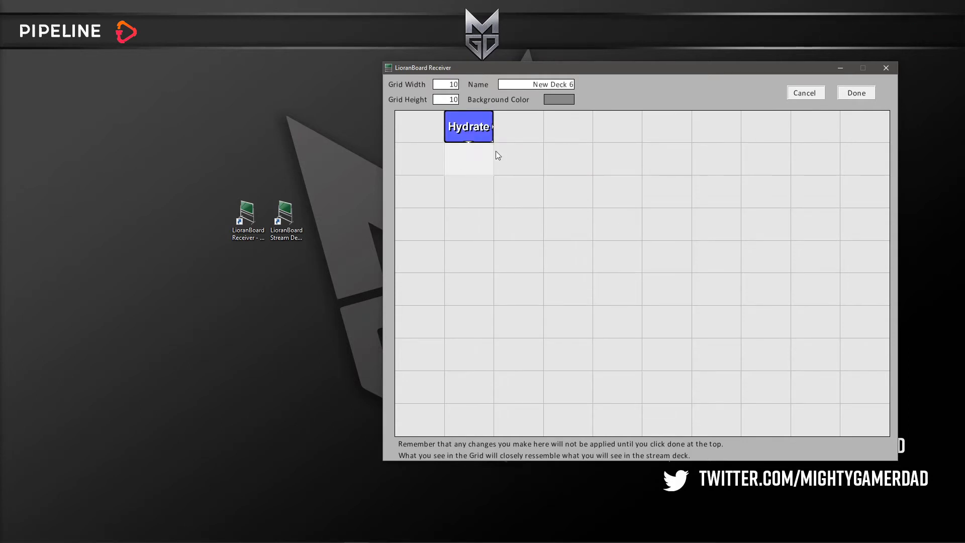
drag(493, 142, 620, 255)
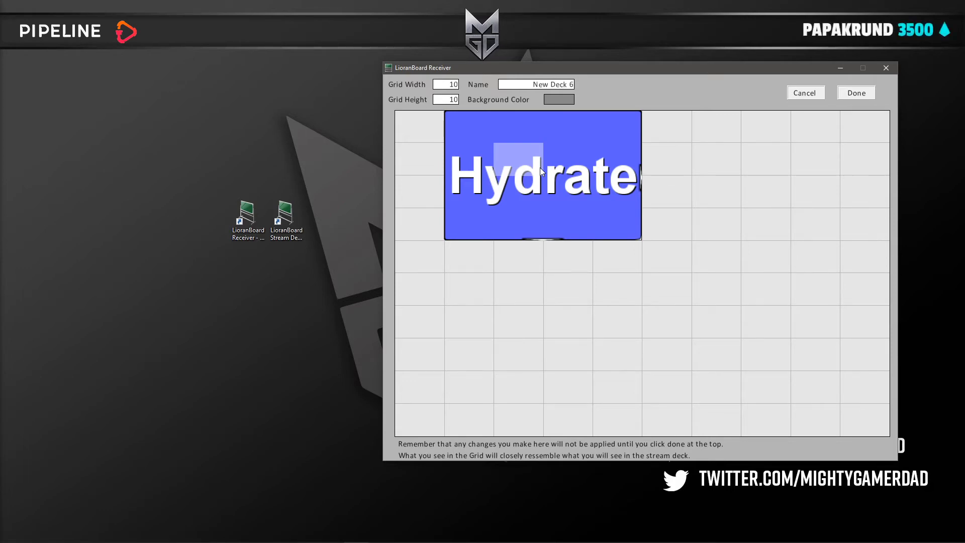
Step: Add a Point Redeem Twitch trigger with the redeem name "Hydrate!" to the Hydrate button
right_click(556, 173)
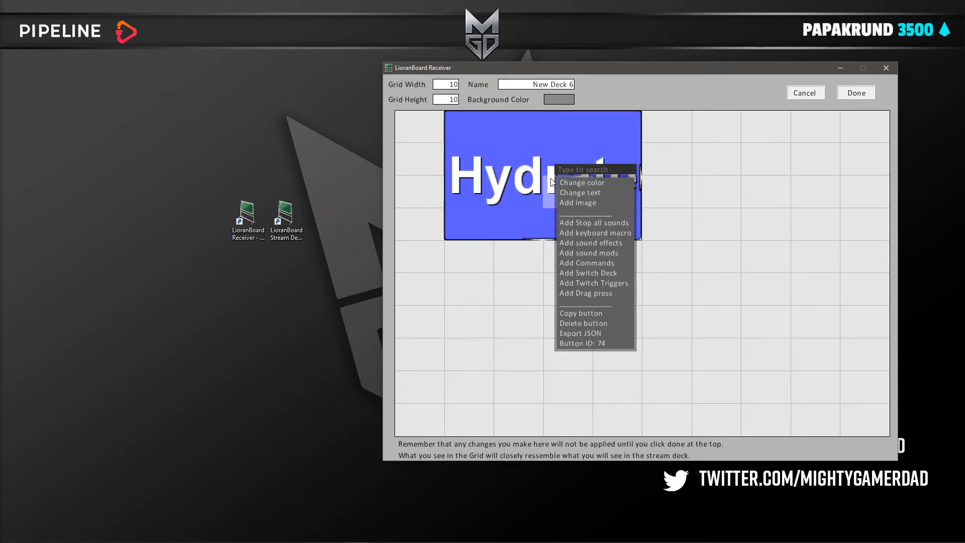
click(610, 285)
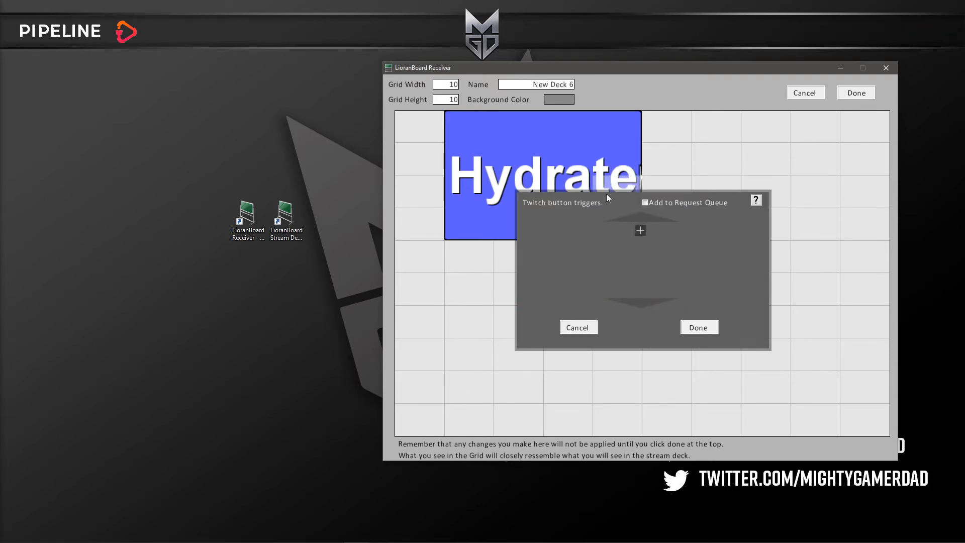
click(641, 231)
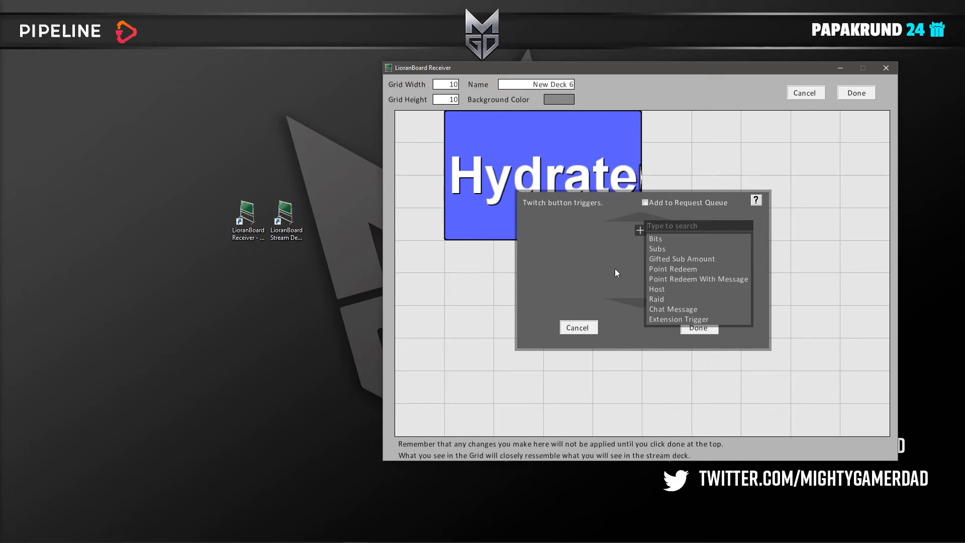
click(665, 268)
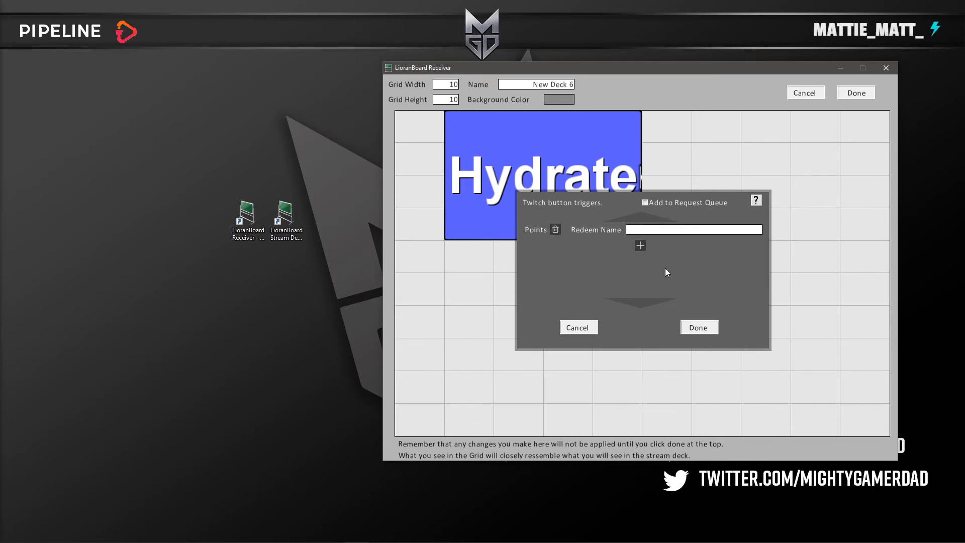
click(746, 230)
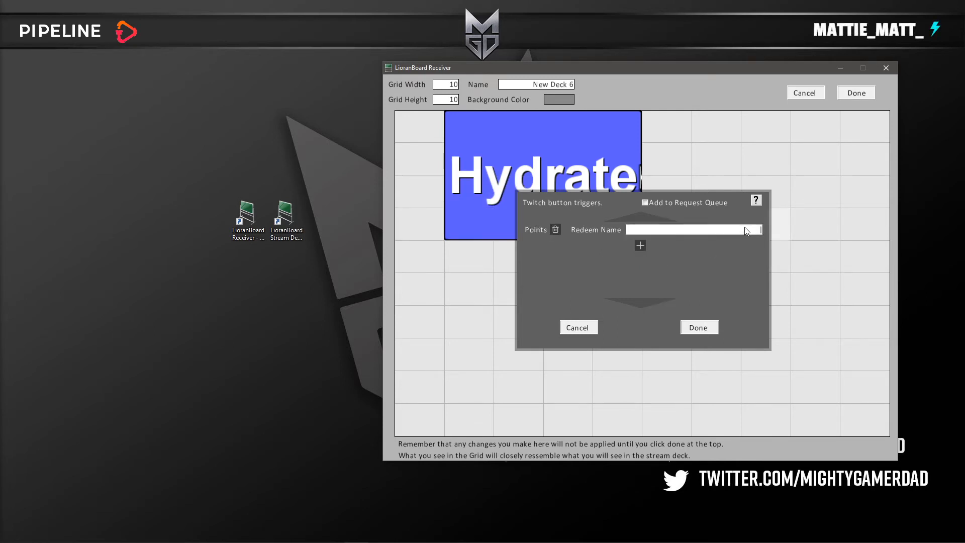
text(Hydrate!)
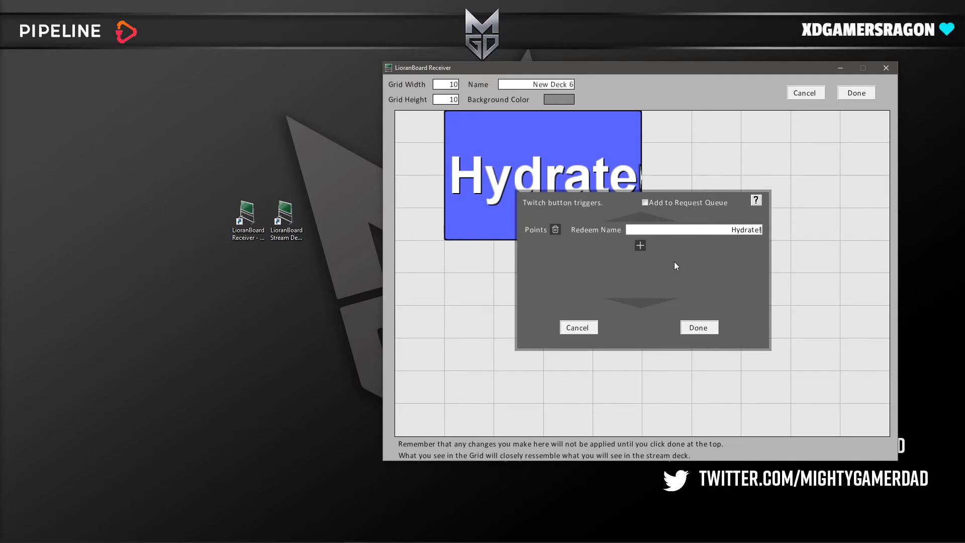
click(698, 328)
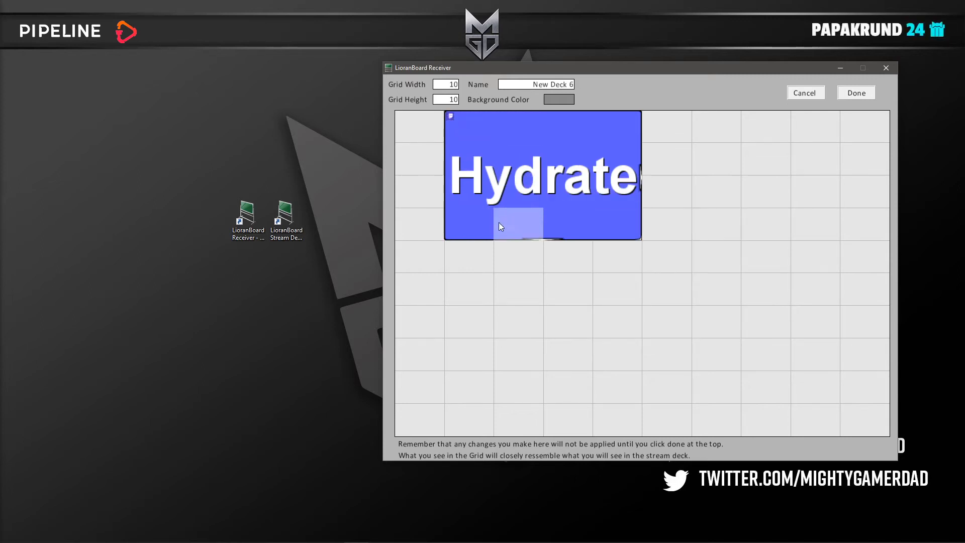
Step: Add a Source Change Visibility command to the Hydrate button
right_click(544, 183)
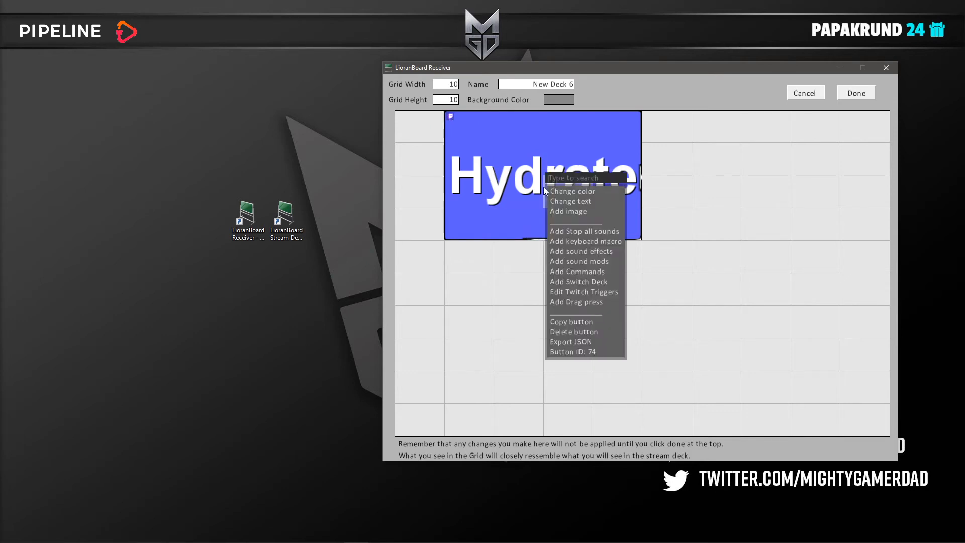
click(585, 272)
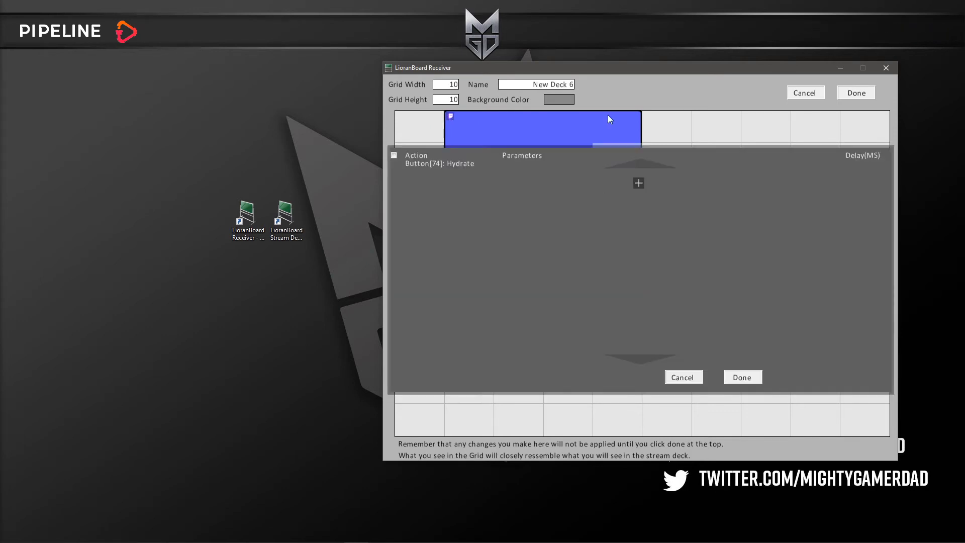
click(638, 183)
click(465, 189)
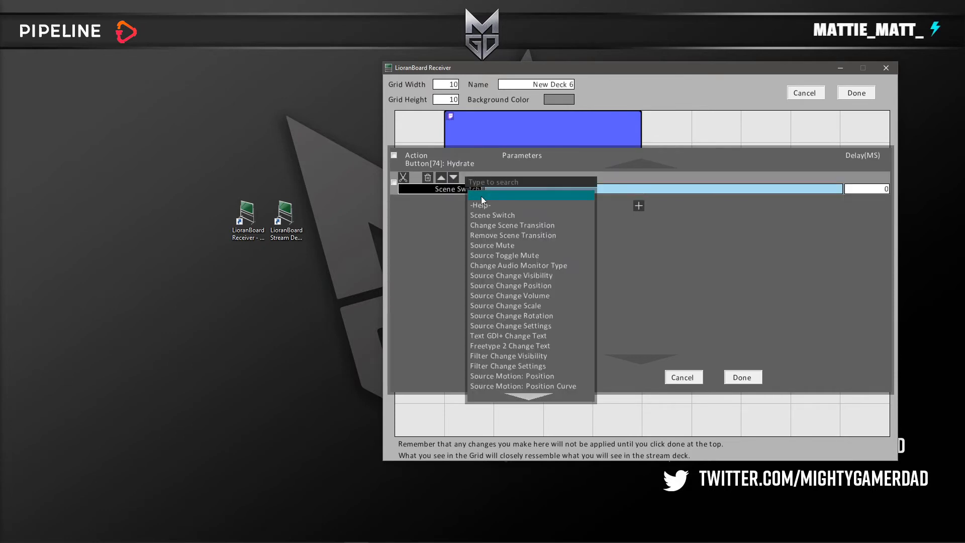
click(535, 277)
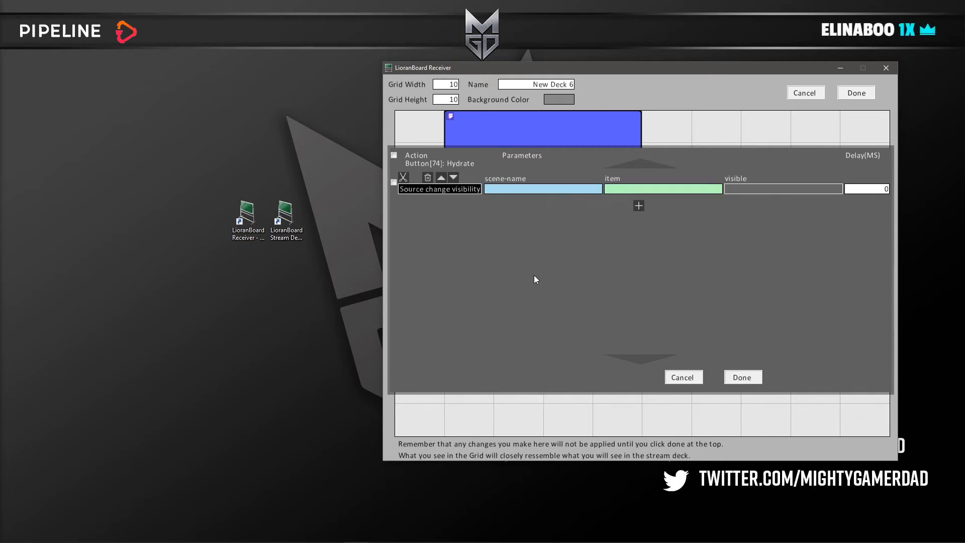
Step: Set the visibility command's scene to SAMPLESCENE, its item to Hydration and visible to false
click(556, 190)
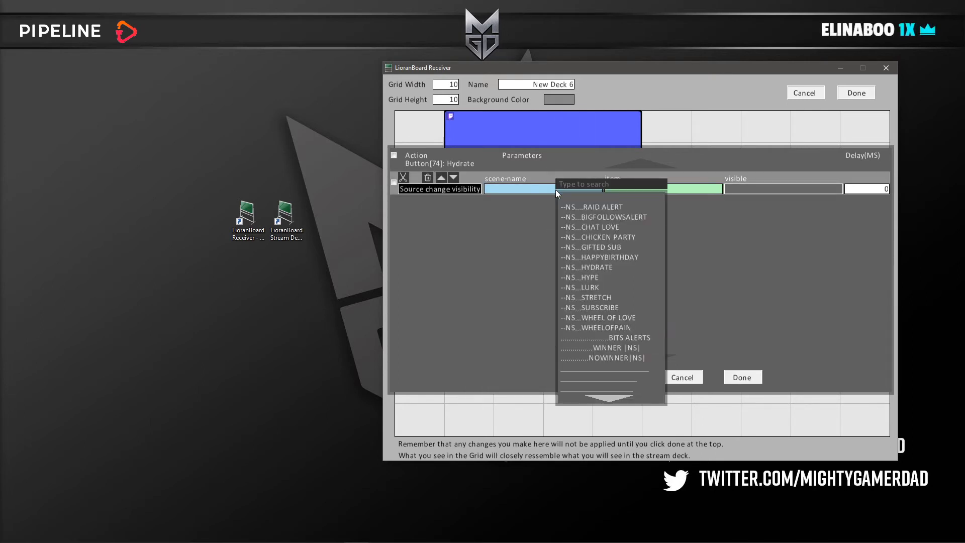
scroll(610, 286, down, 5)
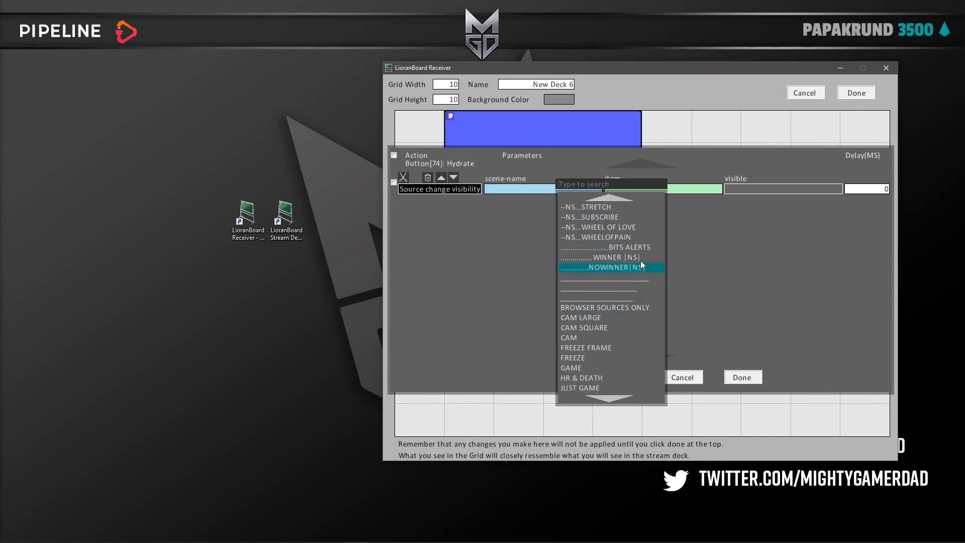
click(623, 189)
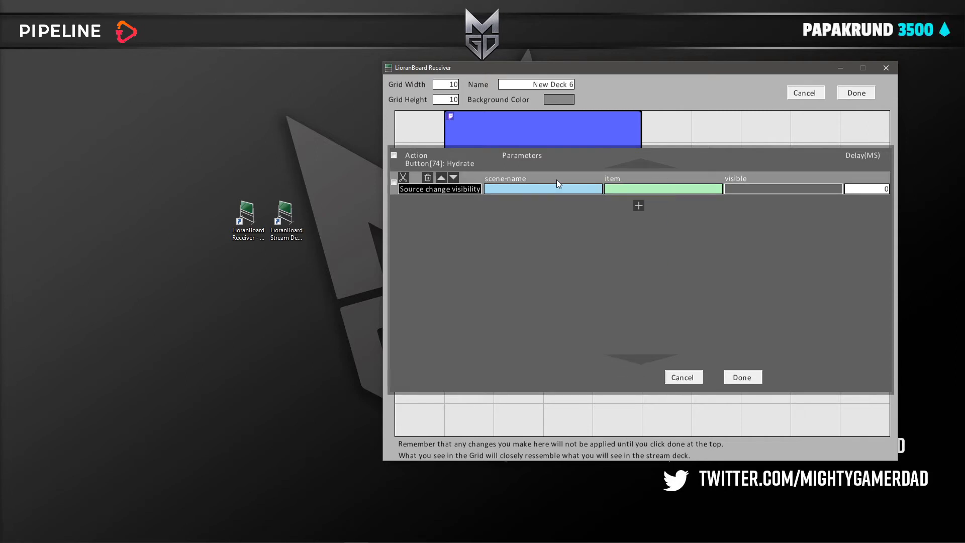
click(507, 192)
text(s)
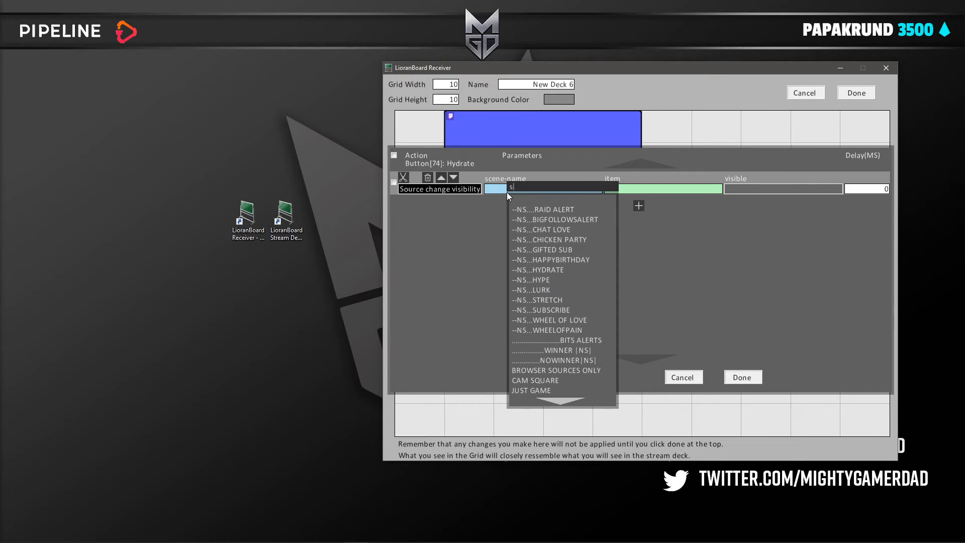
text(cene)
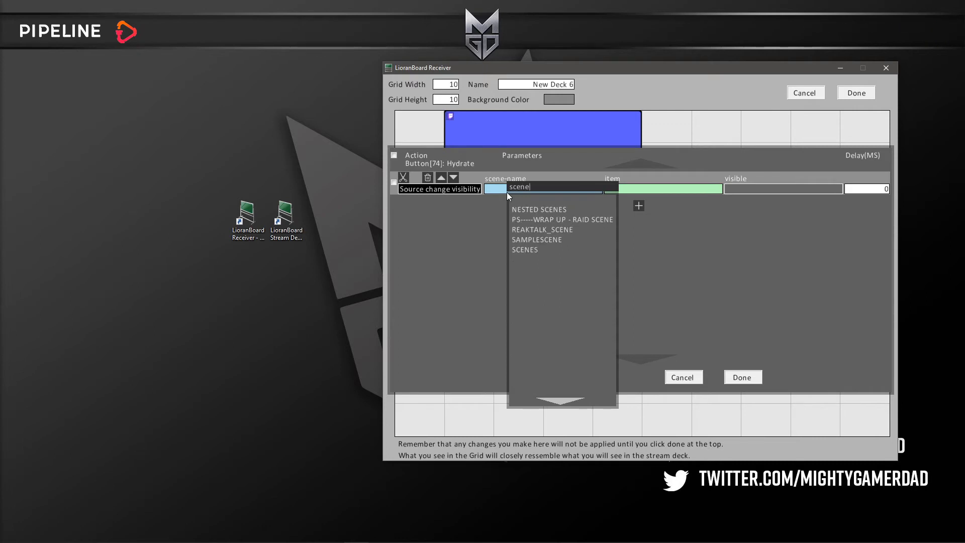
click(558, 241)
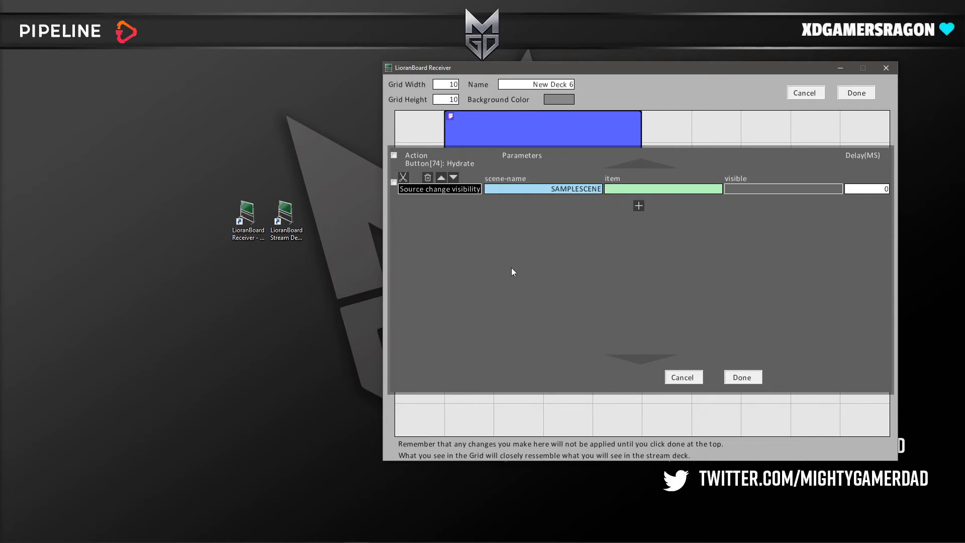
click(673, 190)
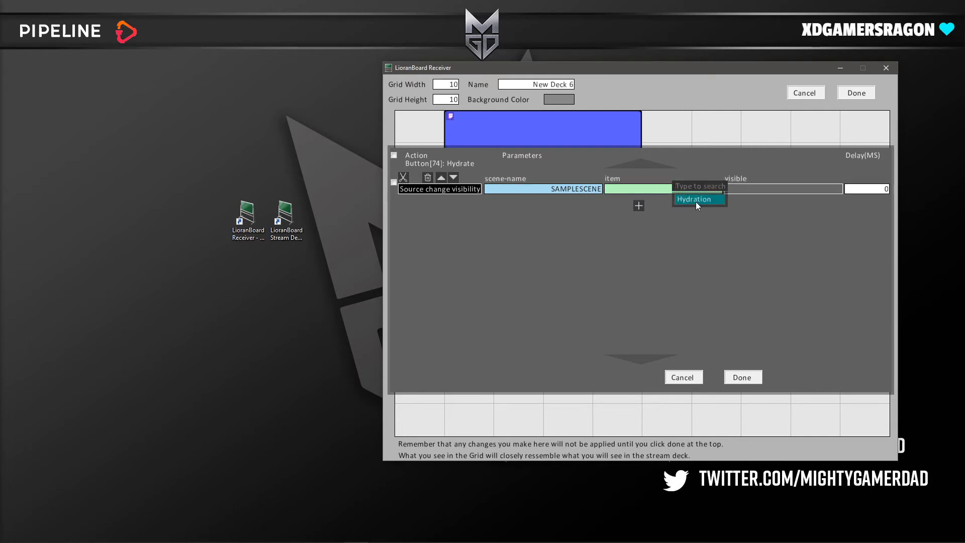
click(696, 200)
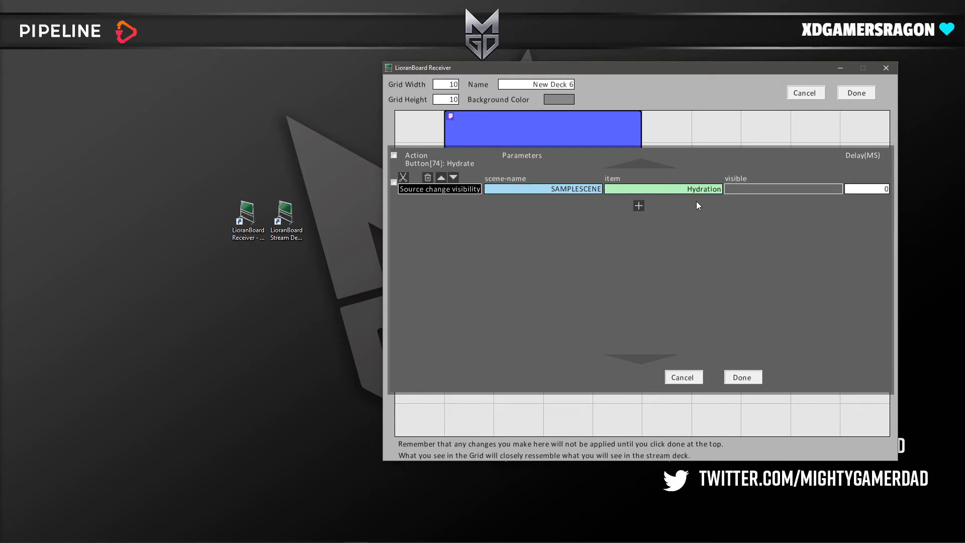
click(779, 190)
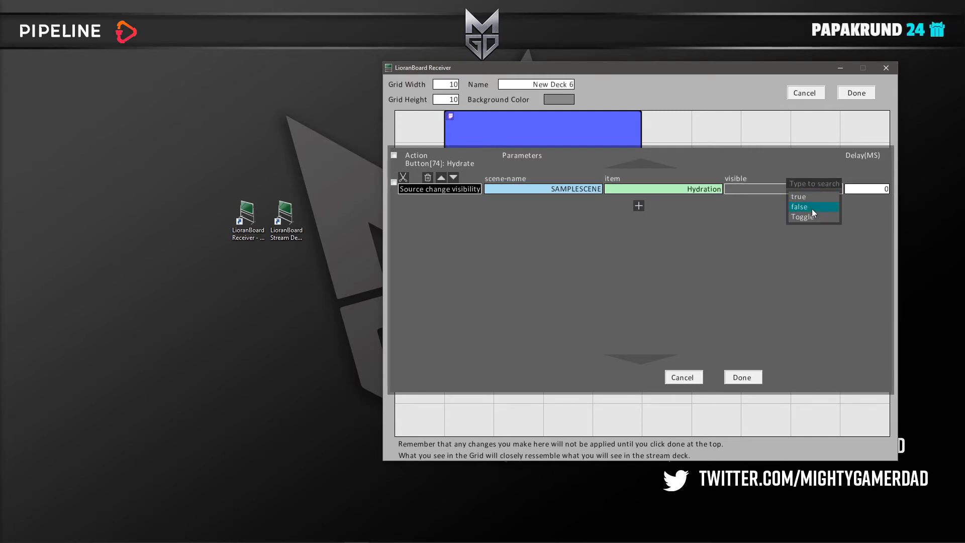
click(813, 207)
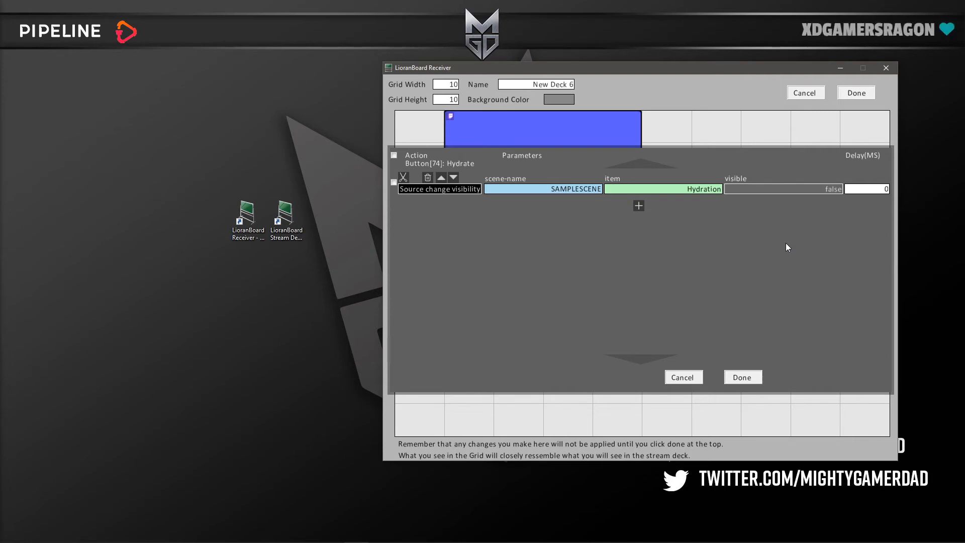
Step: Duplicate the Hydration visibility command and set the copy to visible true with a delay of 100 ms
click(416, 177)
right_click(417, 177)
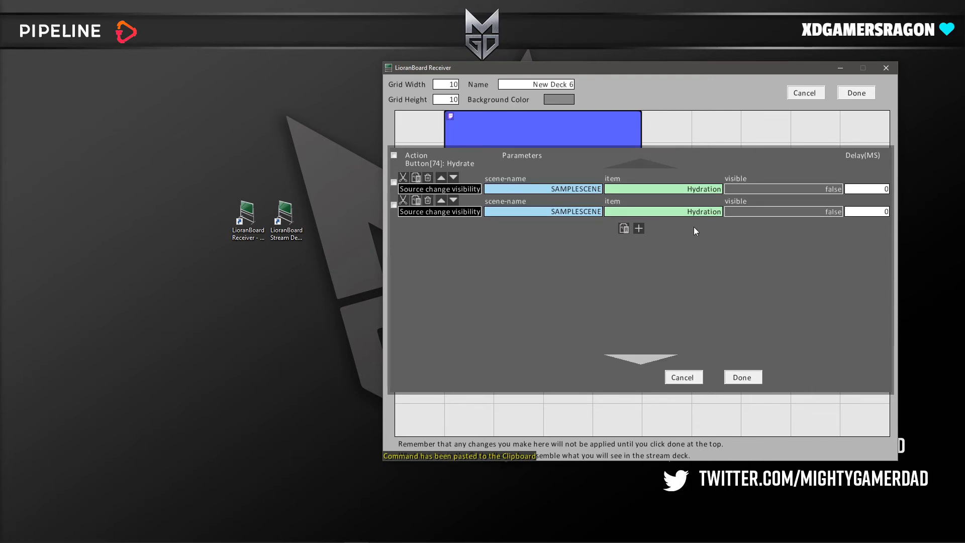
click(808, 214)
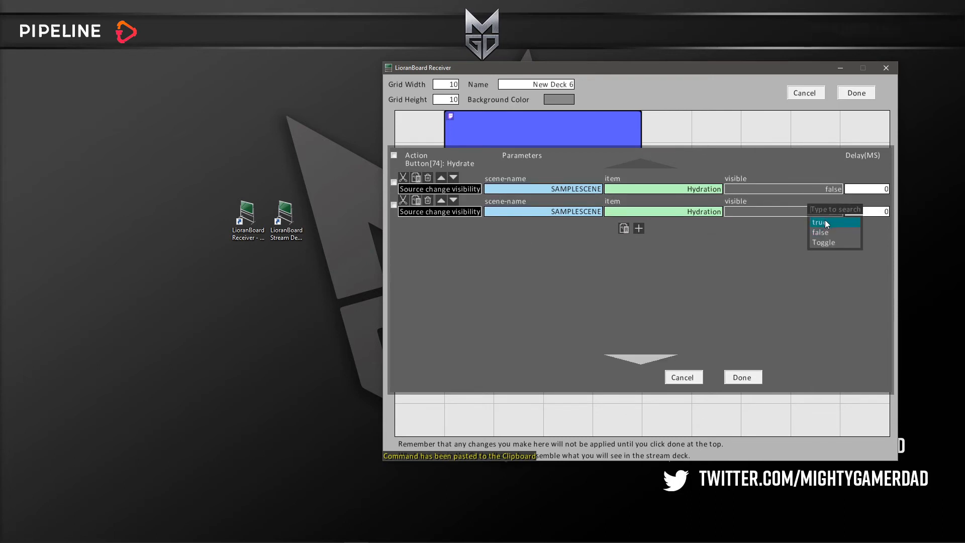
click(825, 219)
click(876, 212)
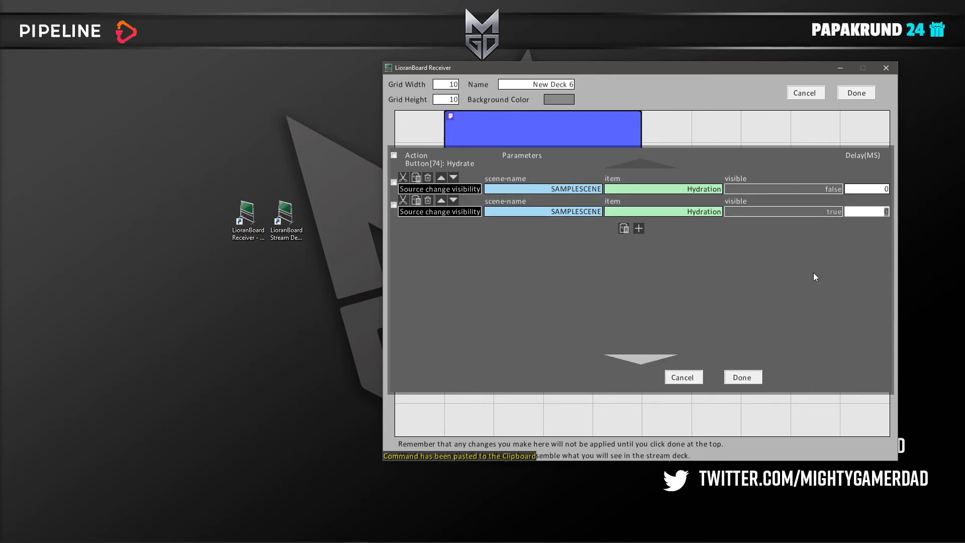
text(100)
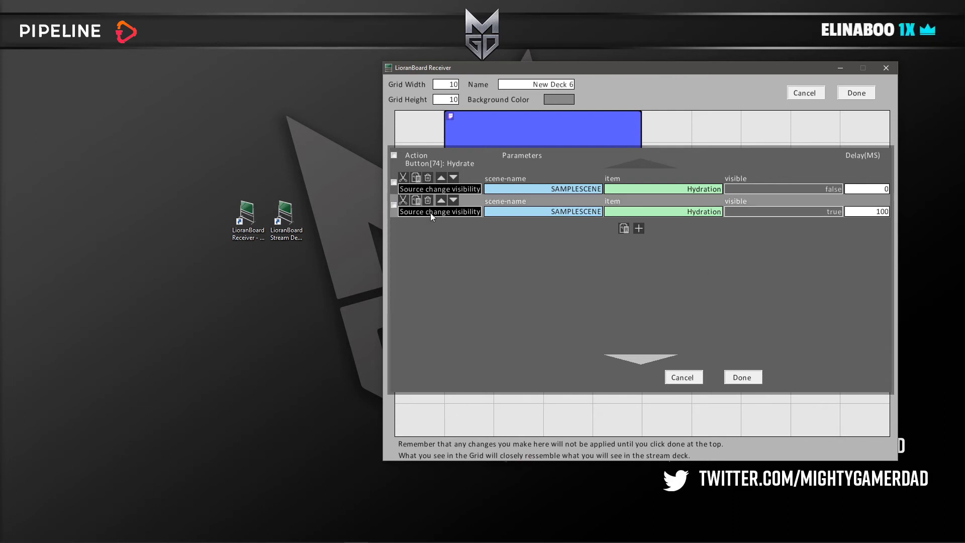
Step: Paste a third Hydration visibility command with visible false and a 7000 ms delay, and save the commands and the deck
click(624, 229)
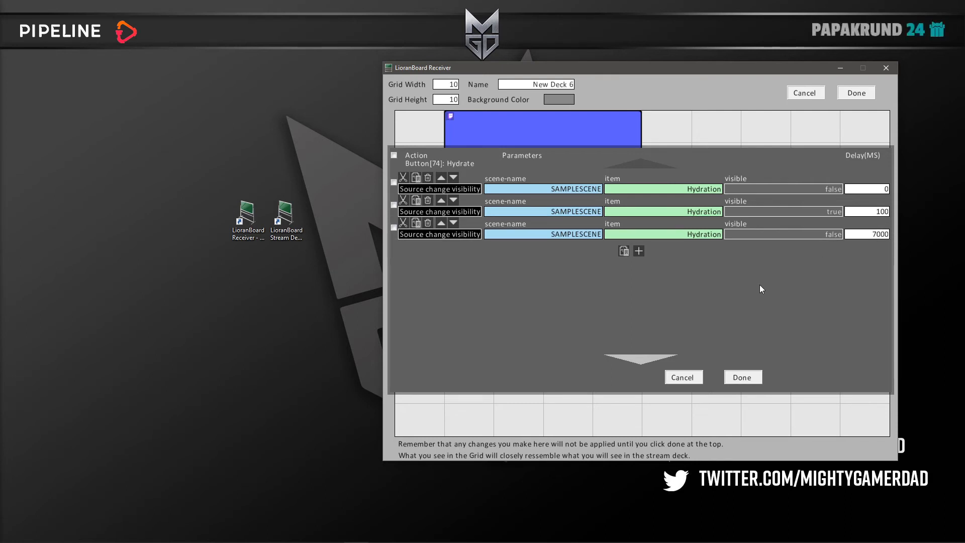
click(742, 377)
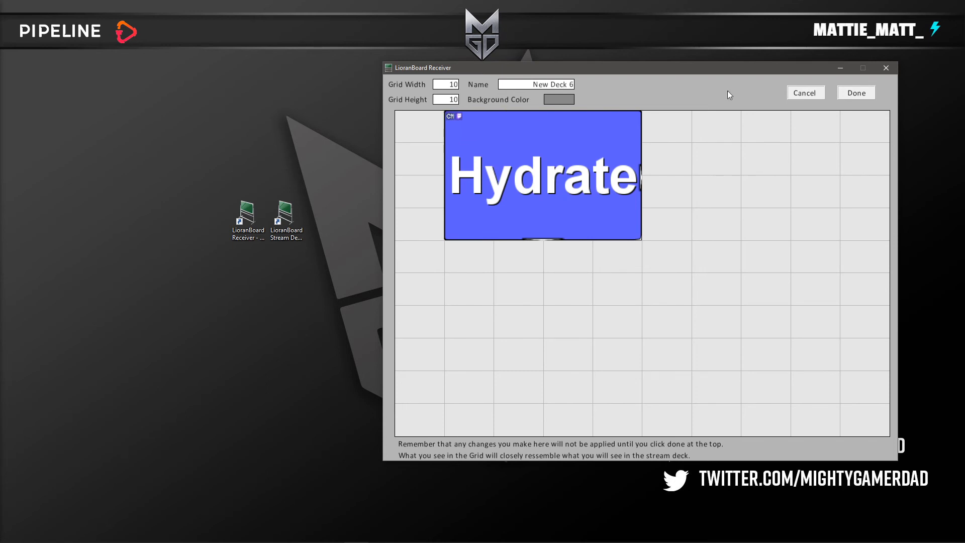
click(867, 96)
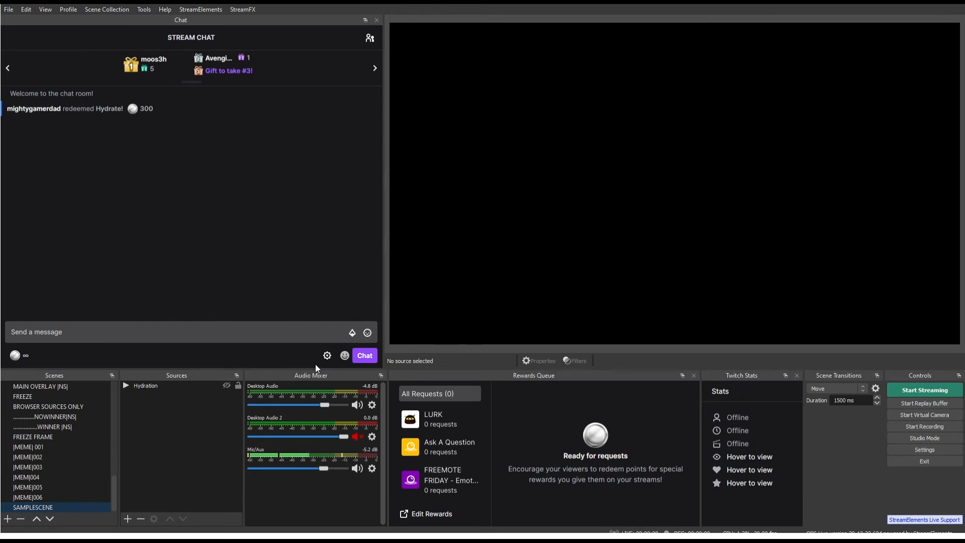
Step: Switch to OBS and redeem the 300-point Hydrate! reward from the stream chat to test the trigger
click(15, 356)
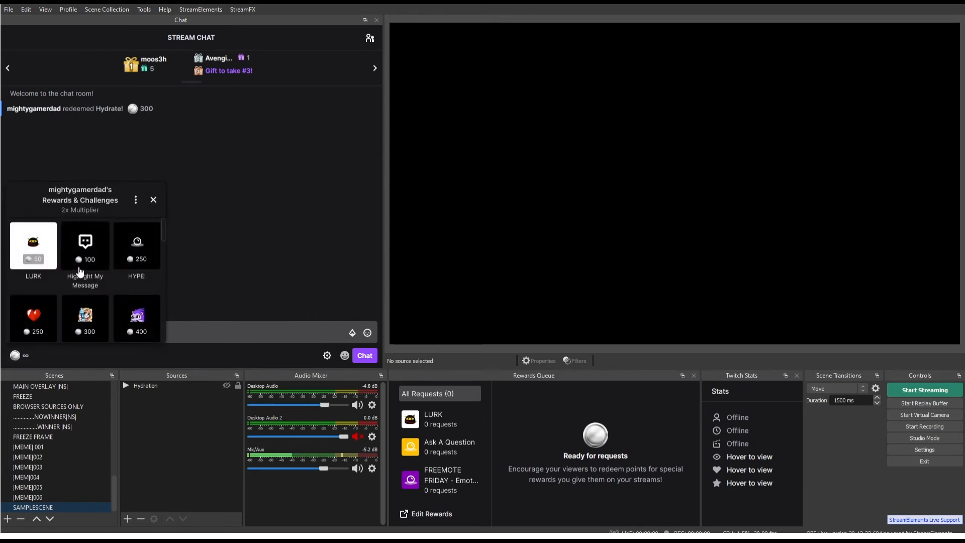
click(87, 315)
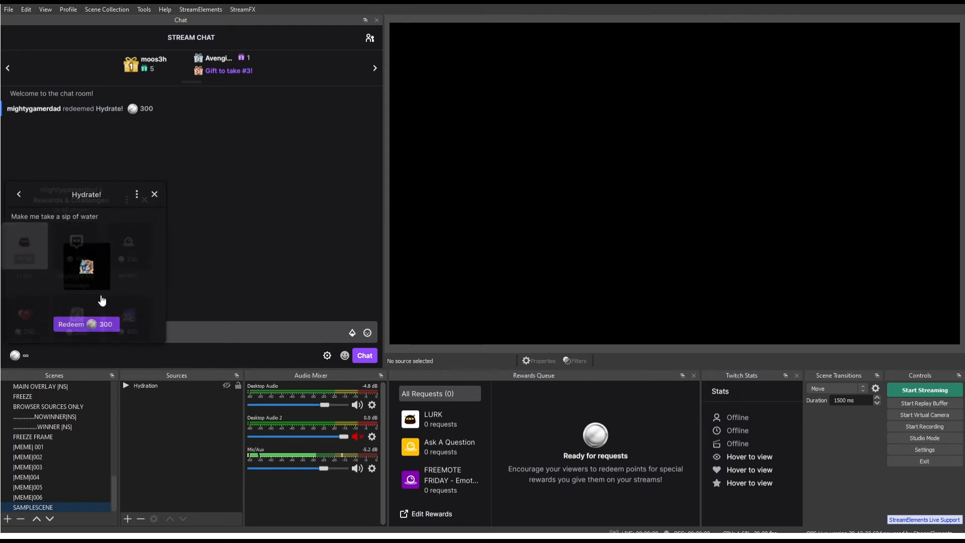
click(97, 326)
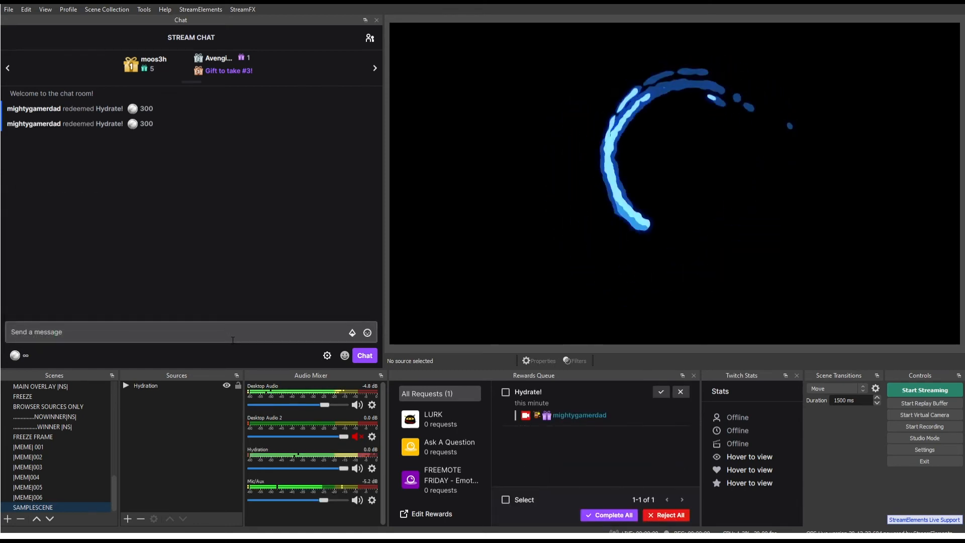